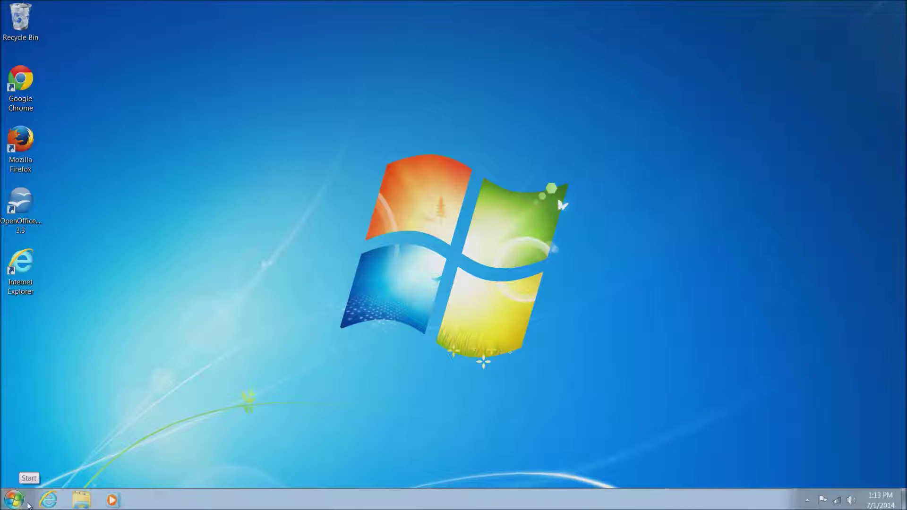
Open the Start menu from the taskbar.
{"action": "left_click", "coordinate": [14, 502]}
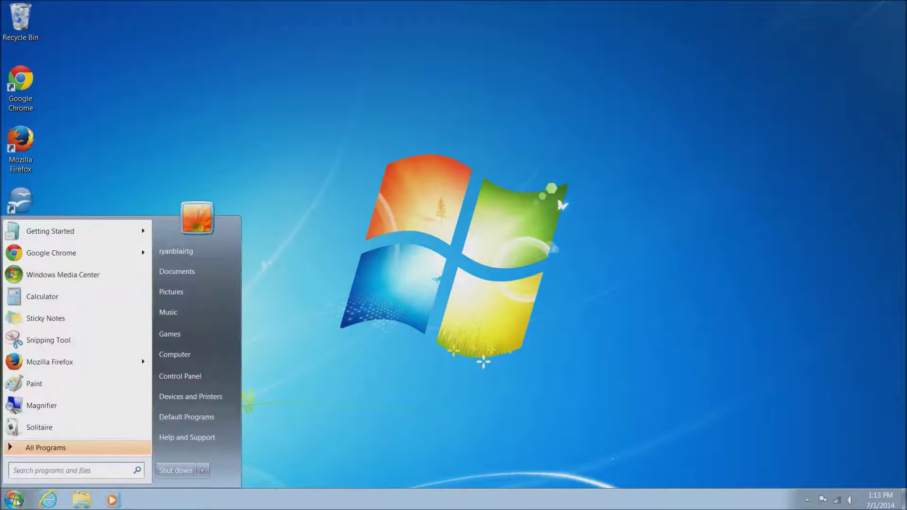
Open Control Panel from the Start menu and go to Hardware and Sound.
{"action": "left_click", "coordinate": [173, 377]}
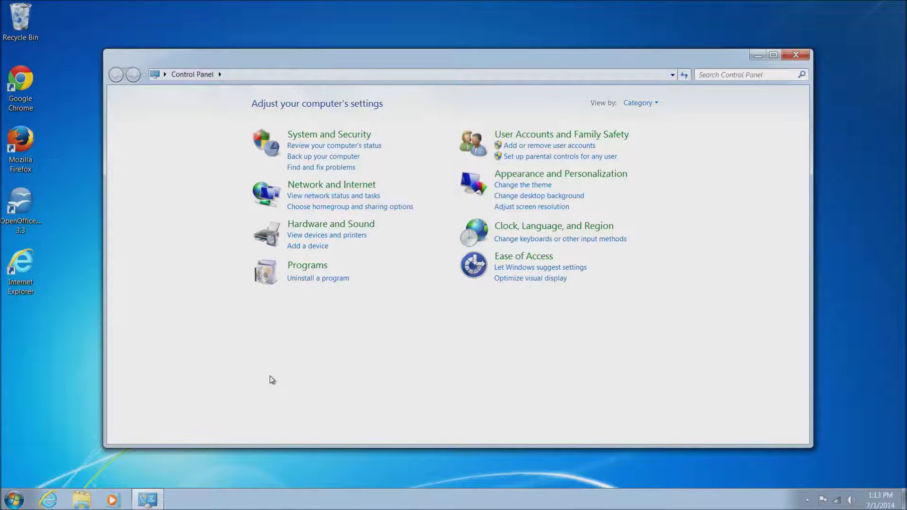
{"action": "left_click", "coordinate": [314, 225]}
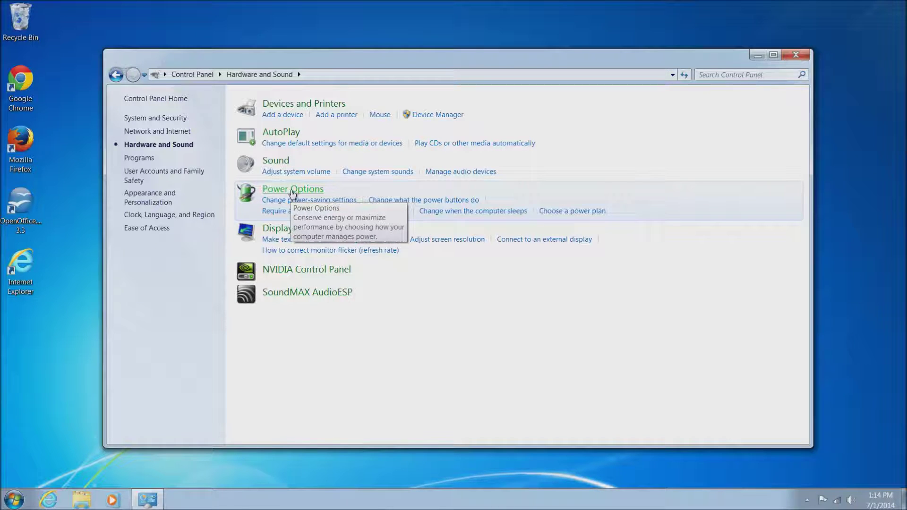
Open Power Options and edit the Balanced plan's settings.
{"action": "left_click", "coordinate": [292, 191]}
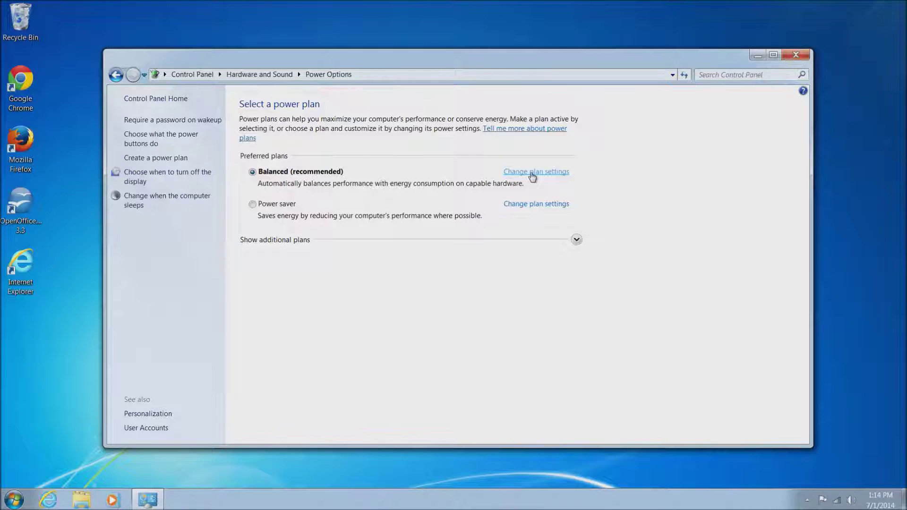
{"action": "left_click", "coordinate": [533, 175]}
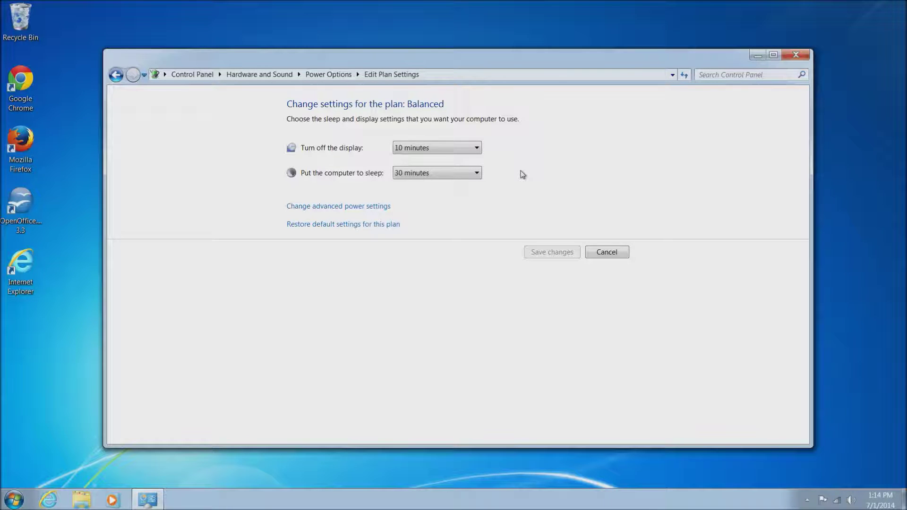
Set the Balanced plan's display to turn off after 15 minutes and sleep to Never, then save.
{"action": "left_click", "coordinate": [477, 149]}
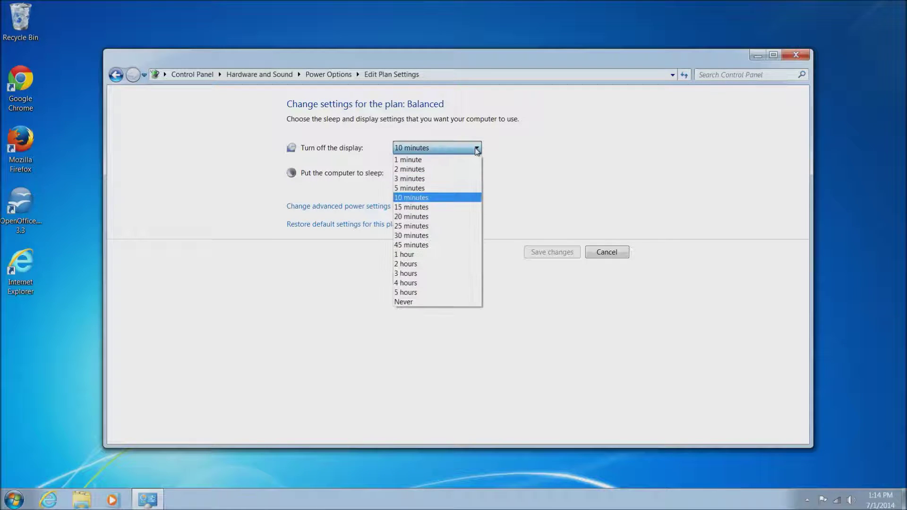
{"action": "left_click", "coordinate": [426, 208]}
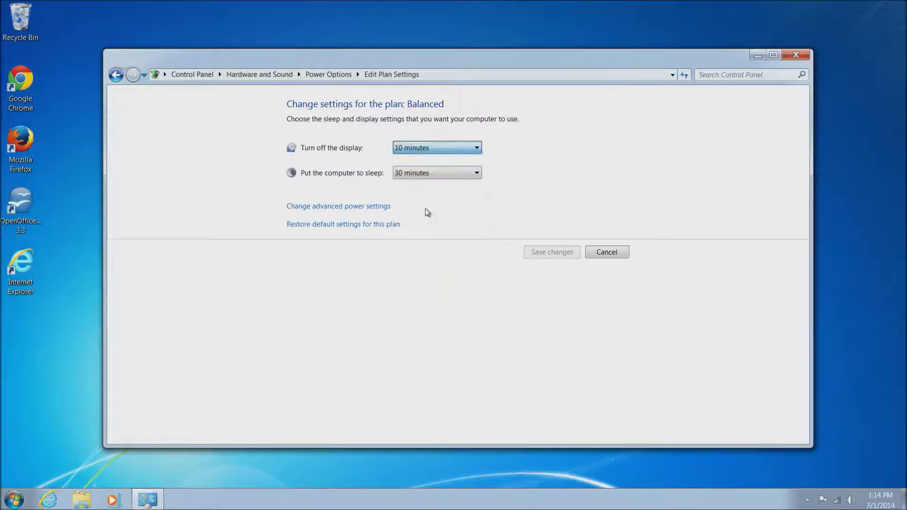
{"action": "left_click", "coordinate": [477, 175]}
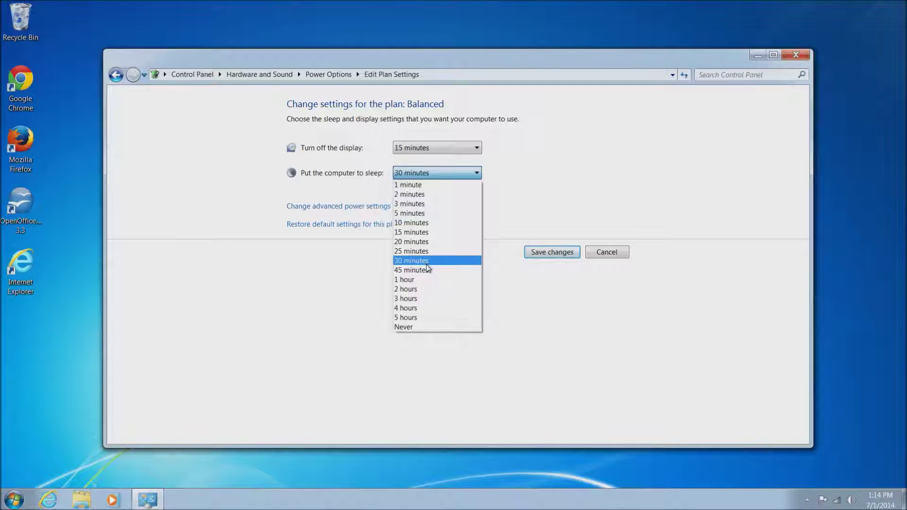
{"action": "left_click", "coordinate": [413, 327]}
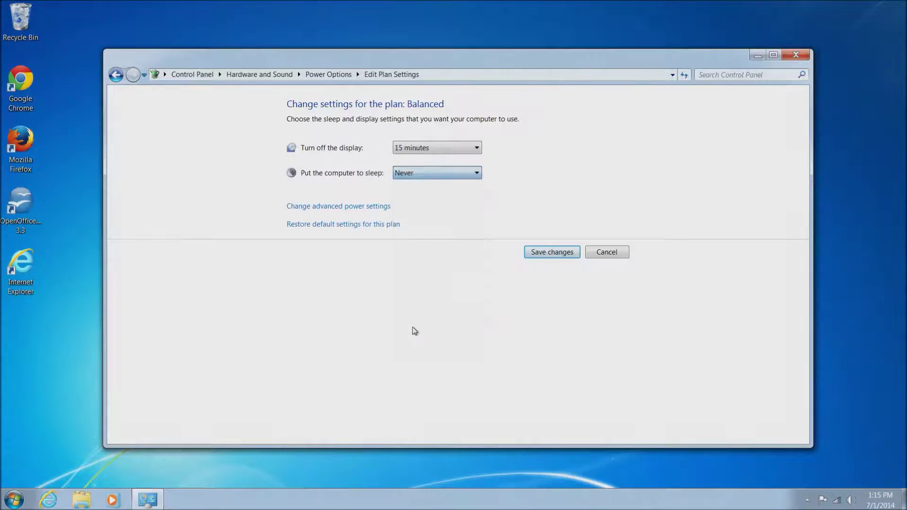
{"action": "left_click", "coordinate": [553, 254]}
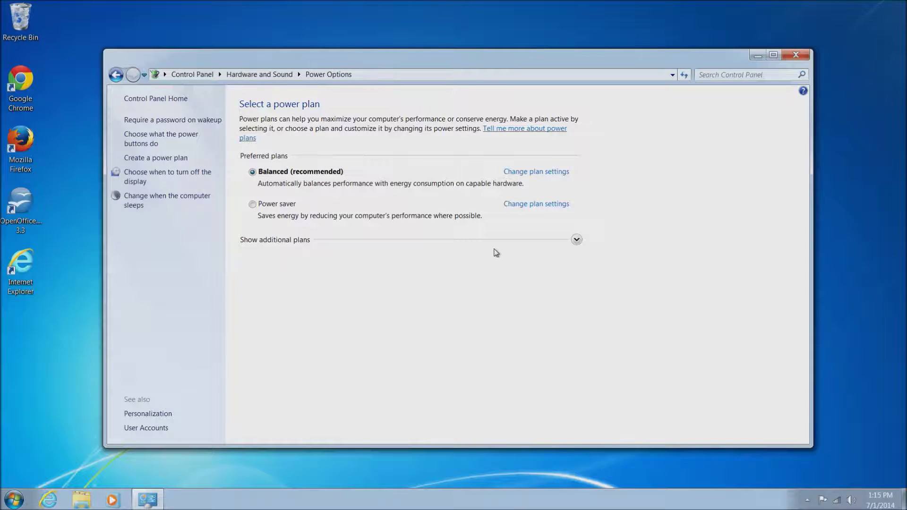
Reopen the Balanced plan's settings and open its advanced power settings.
{"action": "left_click", "coordinate": [544, 173]}
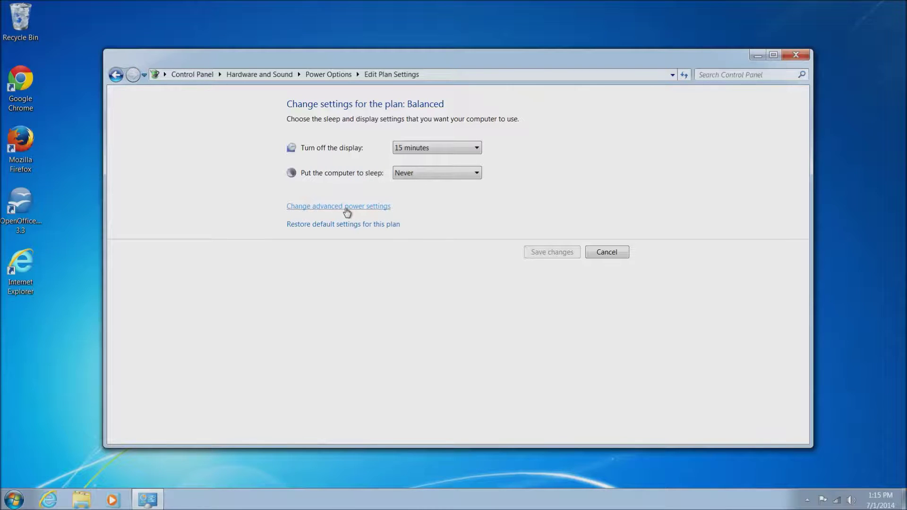
{"action": "left_click", "coordinate": [345, 208]}
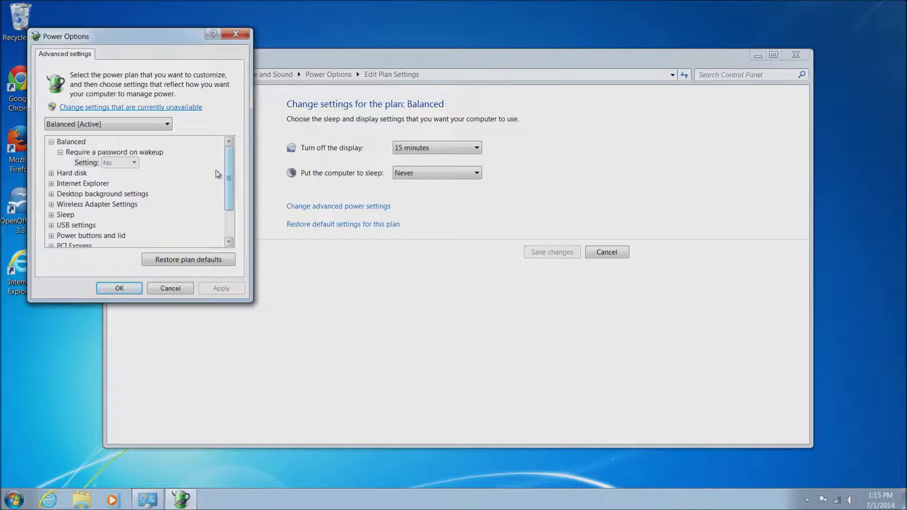
Change Hard disk > Turn off hard disk after from 20 to 0 minutes.
{"action": "left_click", "coordinate": [51, 173]}
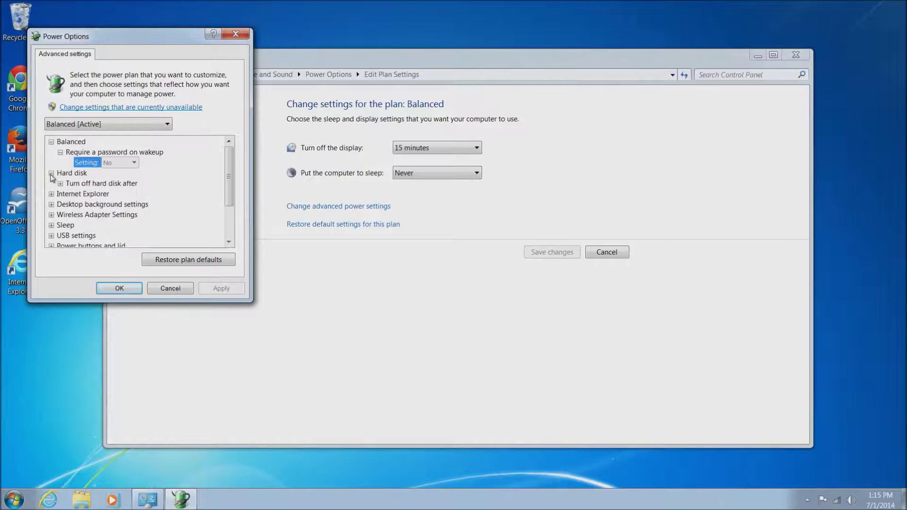
{"action": "left_click", "coordinate": [60, 184]}
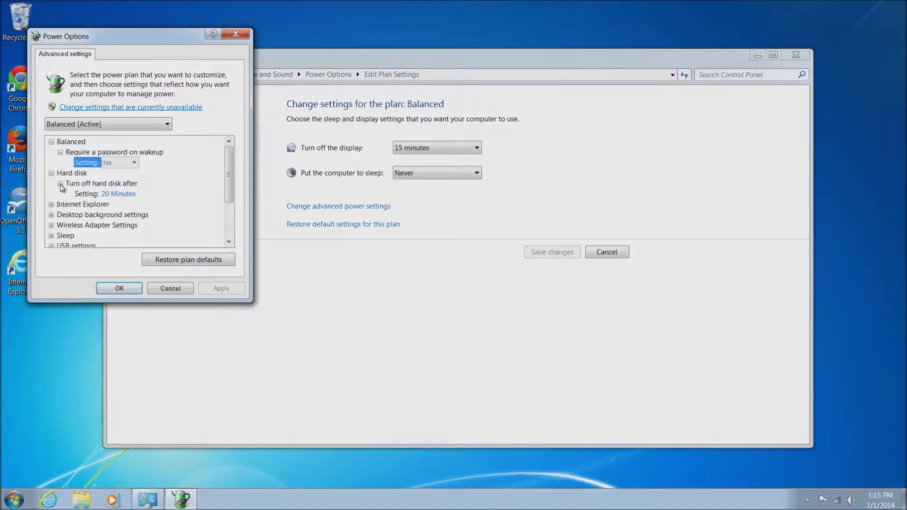
{"action": "left_click", "coordinate": [117, 195]}
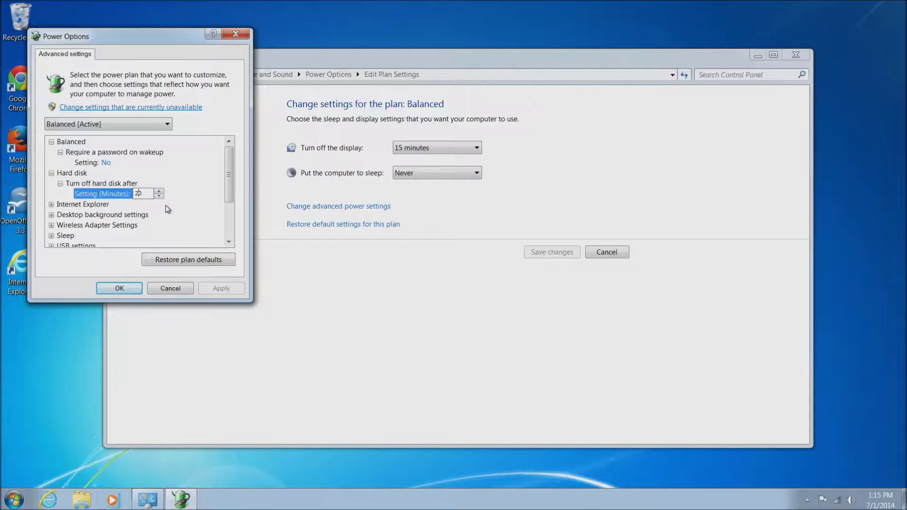
{"action": "key", "text": "BackSpace"}
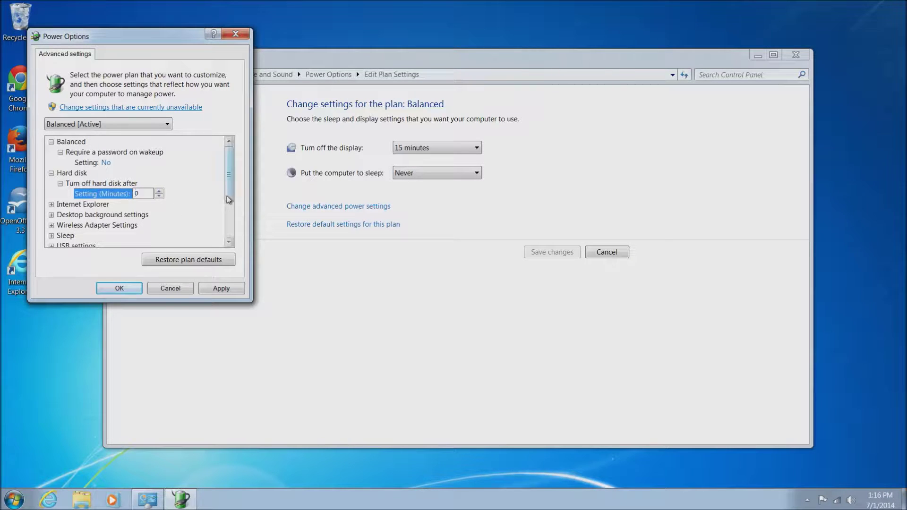
{"action": "left_click_drag", "start_coordinate": [229, 200], "coordinate": [226, 220]}
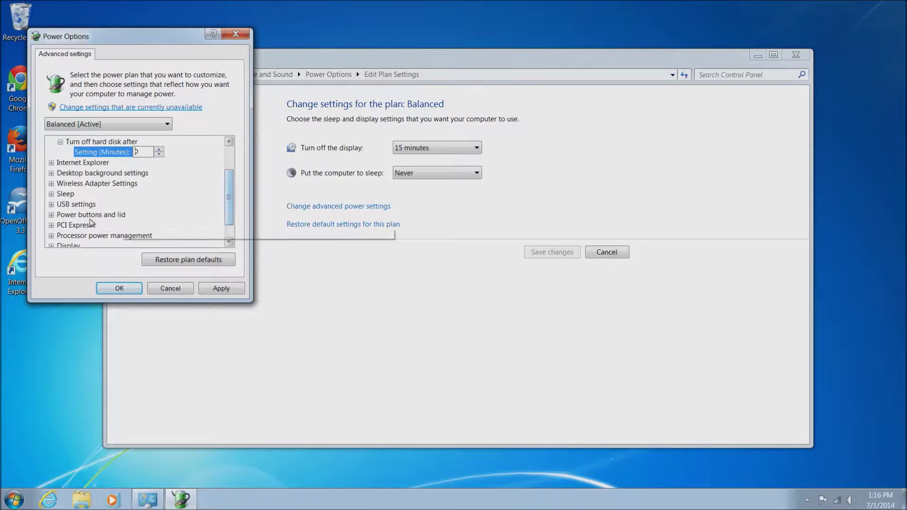
{"action": "left_click", "coordinate": [51, 194]}
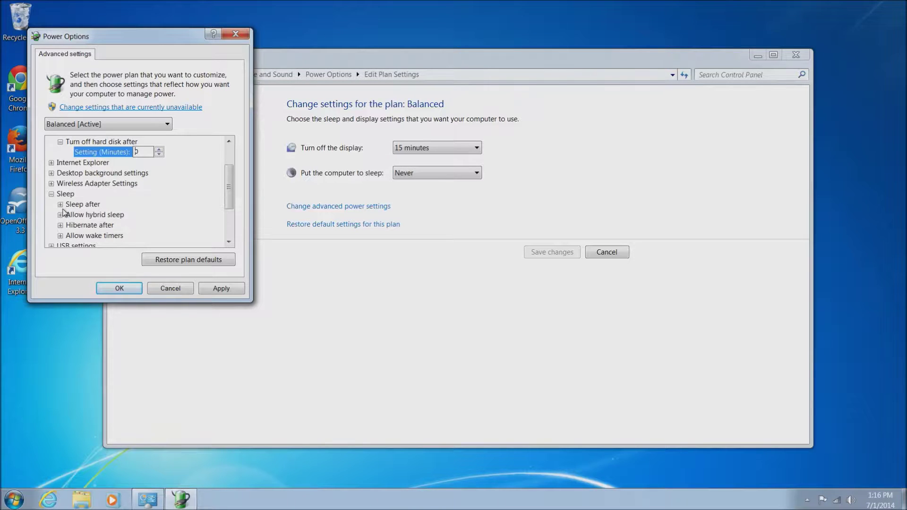
Under the Sleep settings, set Allow hybrid sleep to Off.
{"action": "left_click", "coordinate": [60, 205]}
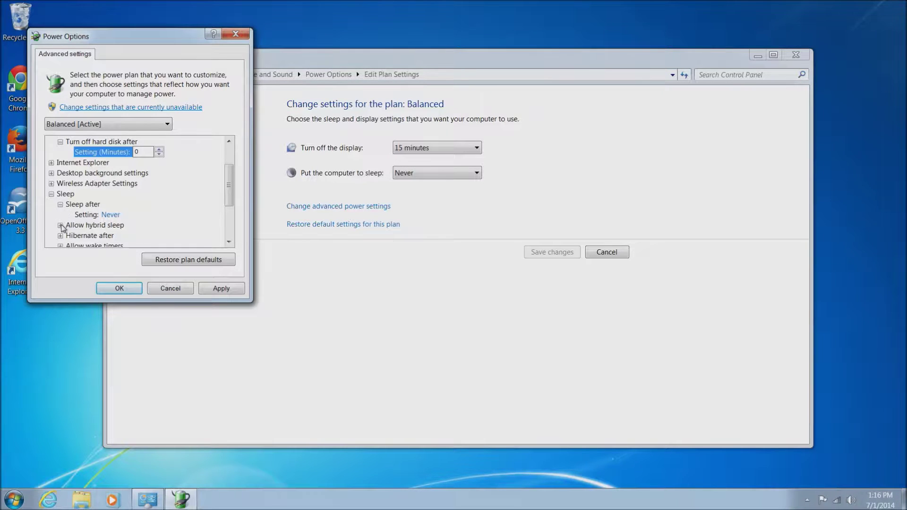
{"action": "left_click", "coordinate": [60, 226]}
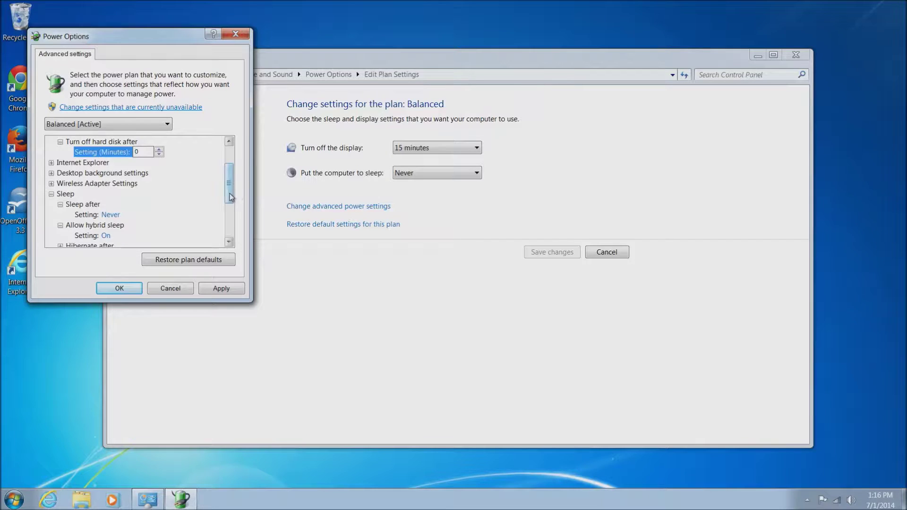
{"action": "left_click_drag", "start_coordinate": [230, 198], "coordinate": [231, 210]}
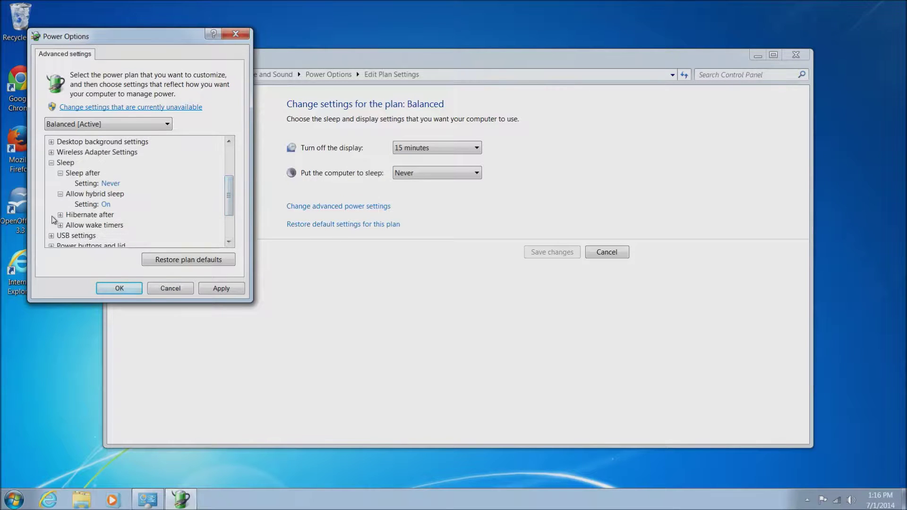
{"action": "left_click", "coordinate": [60, 215]}
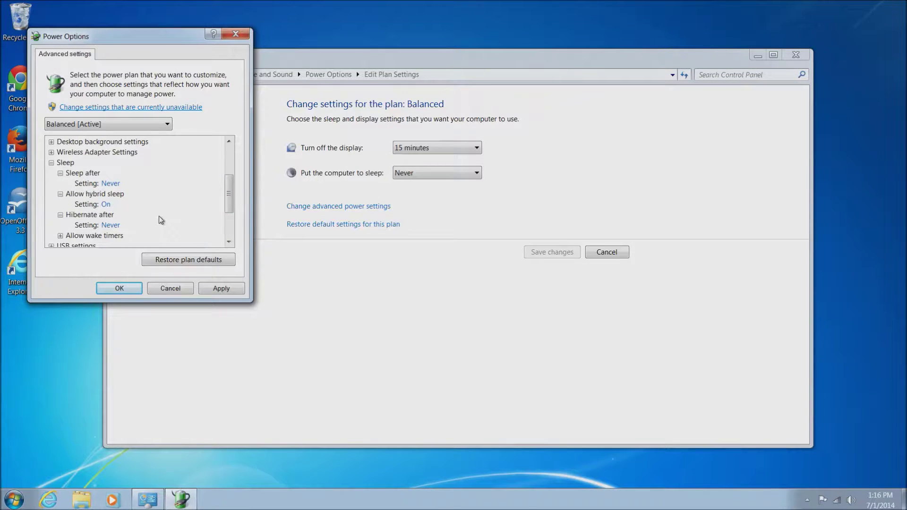
{"action": "left_click", "coordinate": [61, 236]}
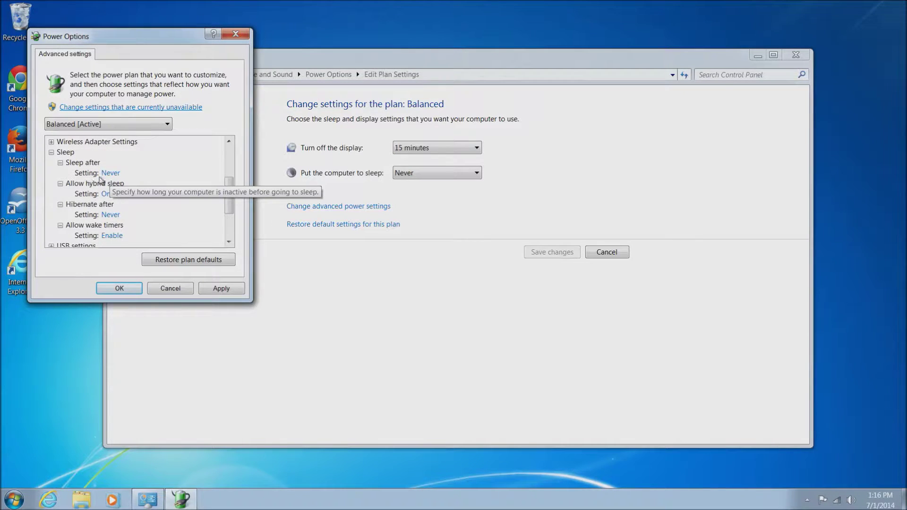
{"action": "left_click", "coordinate": [106, 194]}
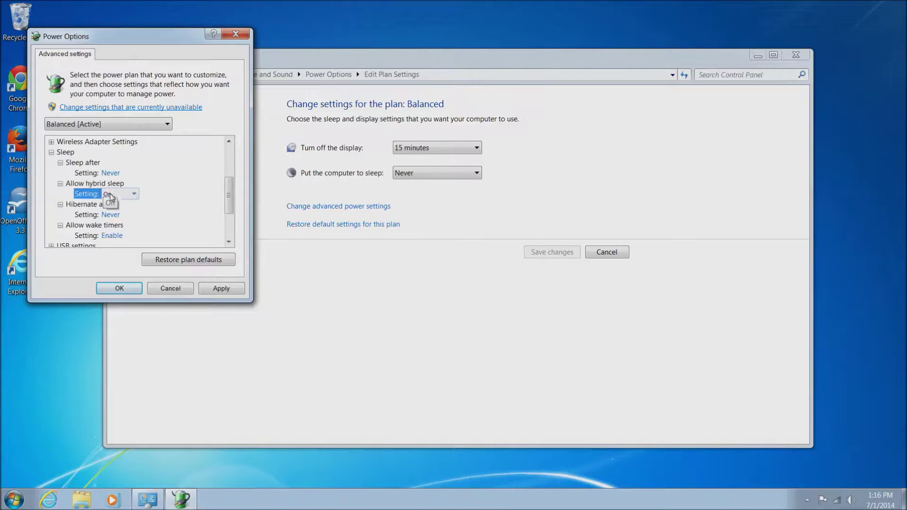
{"action": "left_click", "coordinate": [134, 194]}
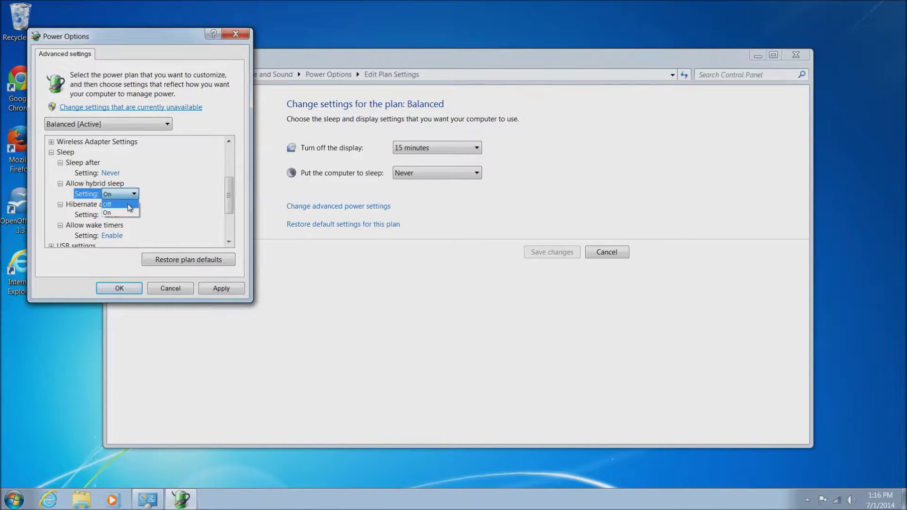
{"action": "left_click", "coordinate": [130, 208]}
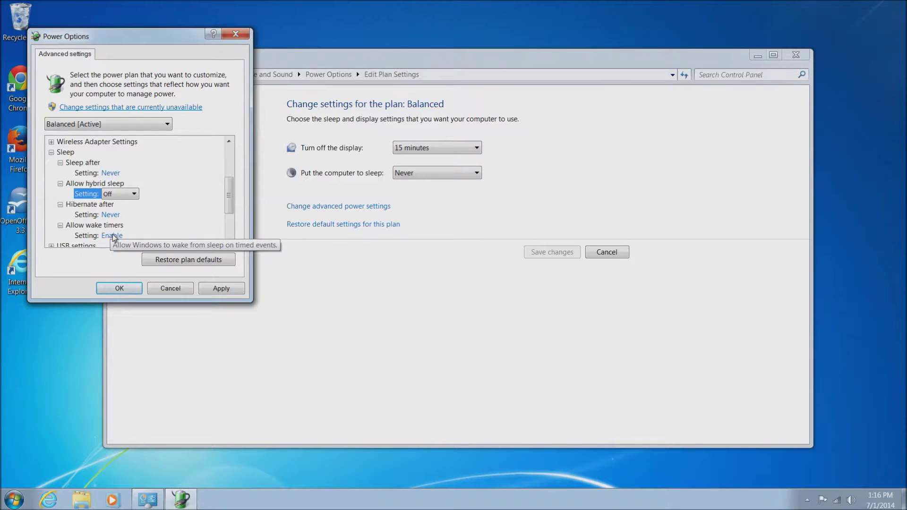
{"action": "left_click_drag", "start_coordinate": [227, 207], "coordinate": [226, 212]}
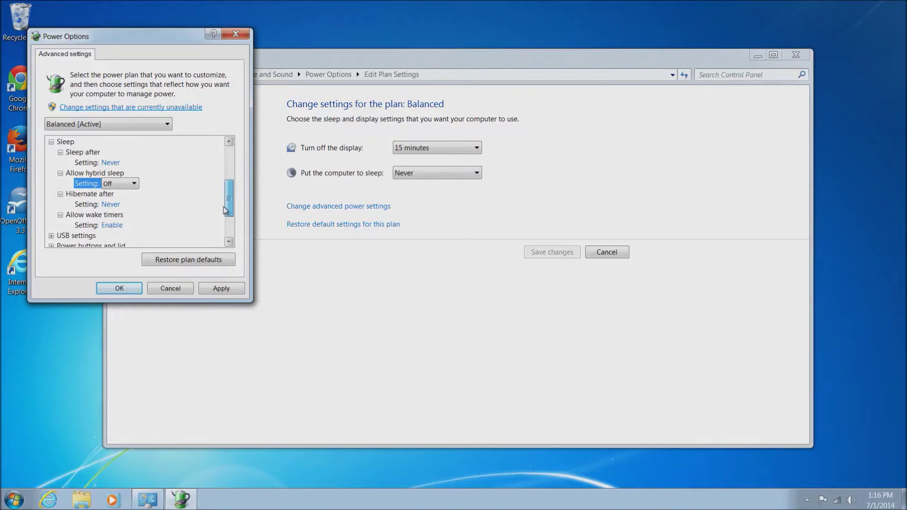
Apply the hard disk and hybrid sleep changes and confirm with OK.
{"action": "left_click", "coordinate": [233, 290]}
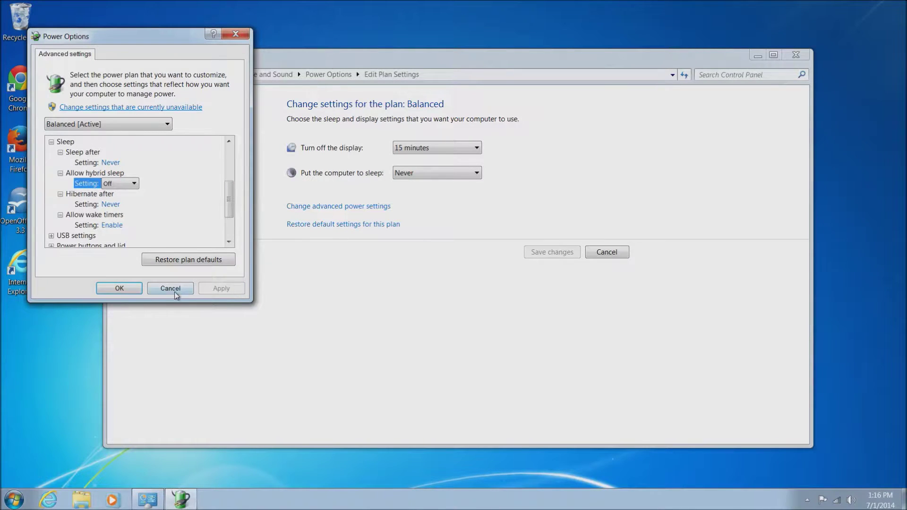
{"action": "left_click", "coordinate": [119, 289]}
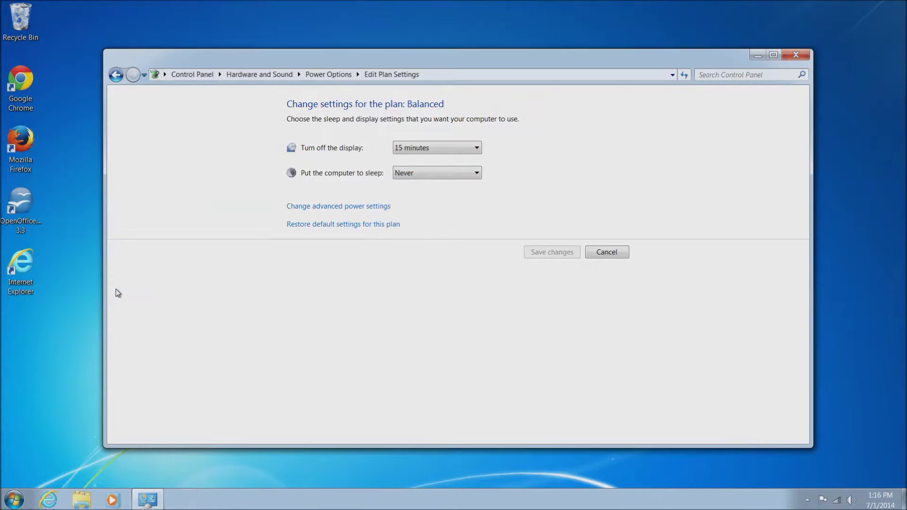
Close the Control Panel window.
{"action": "left_click", "coordinate": [796, 55]}
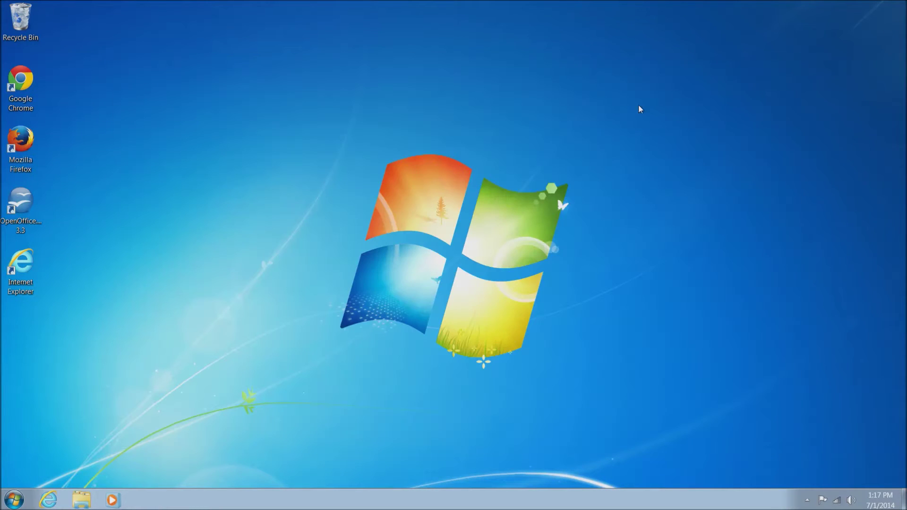